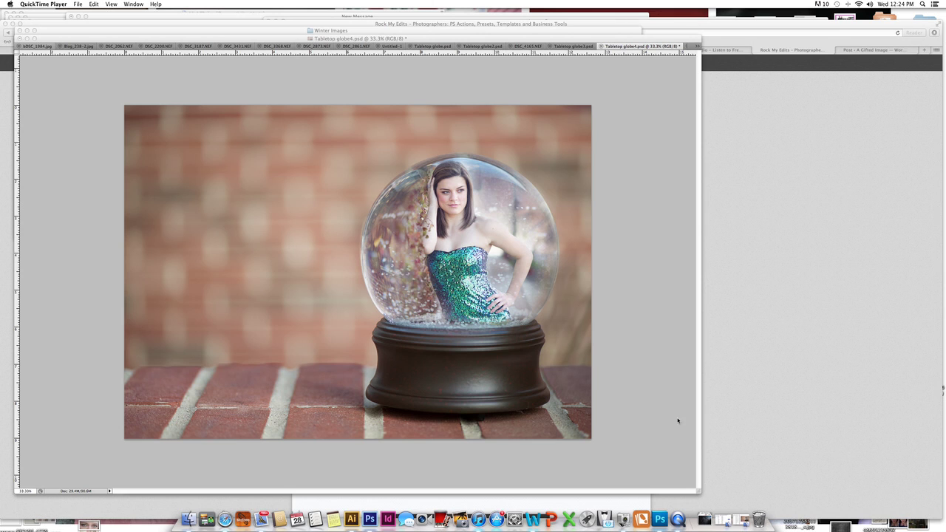
Step: Bring Photoshop CS5 in front of QuickTime Player, showing Tabletop globe4.psd
left_click(622, 393)
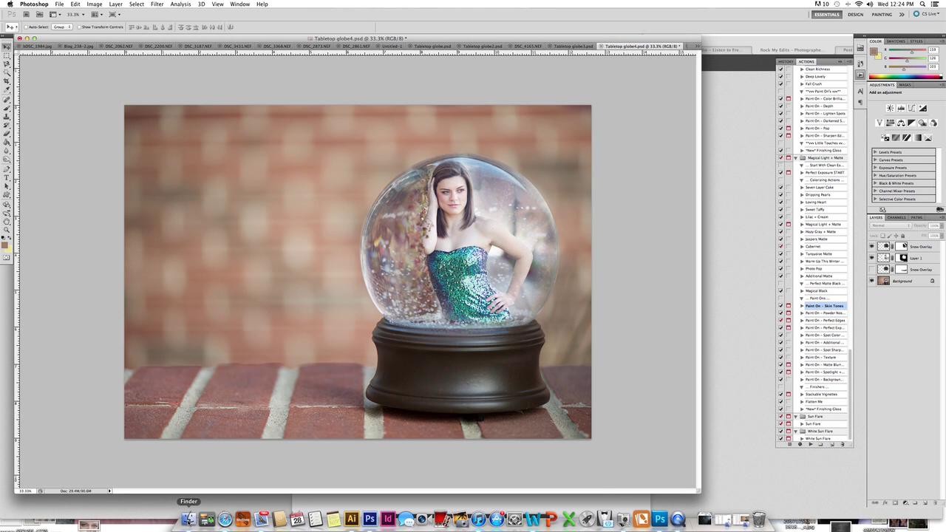
left_click(189, 518)
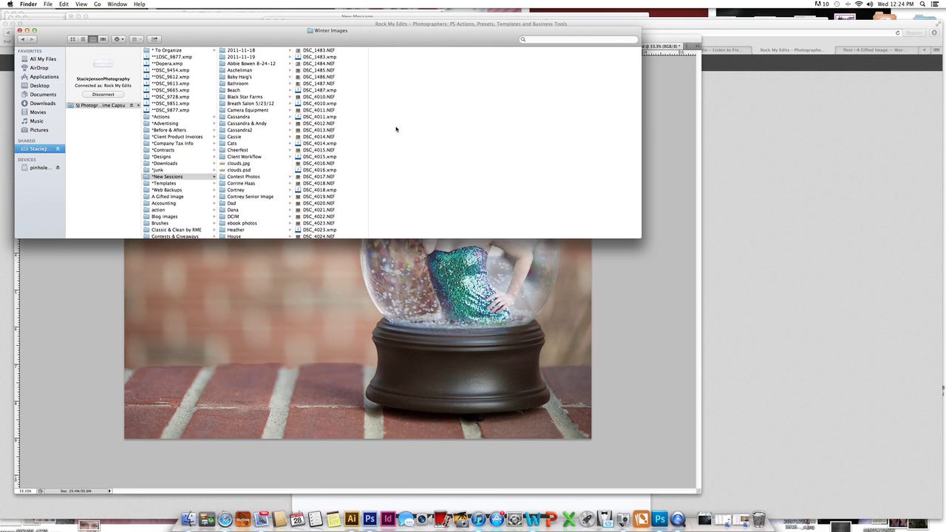
left_click(316, 77)
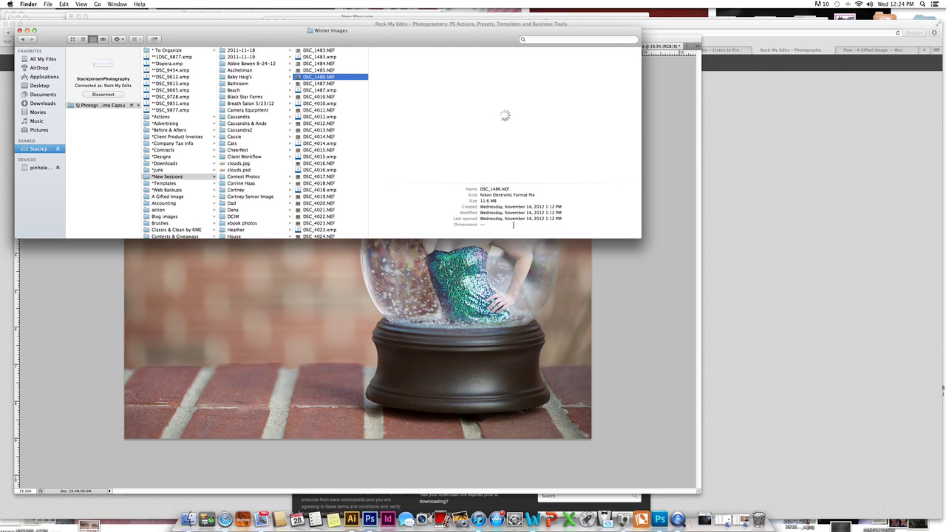
left_click(317, 169)
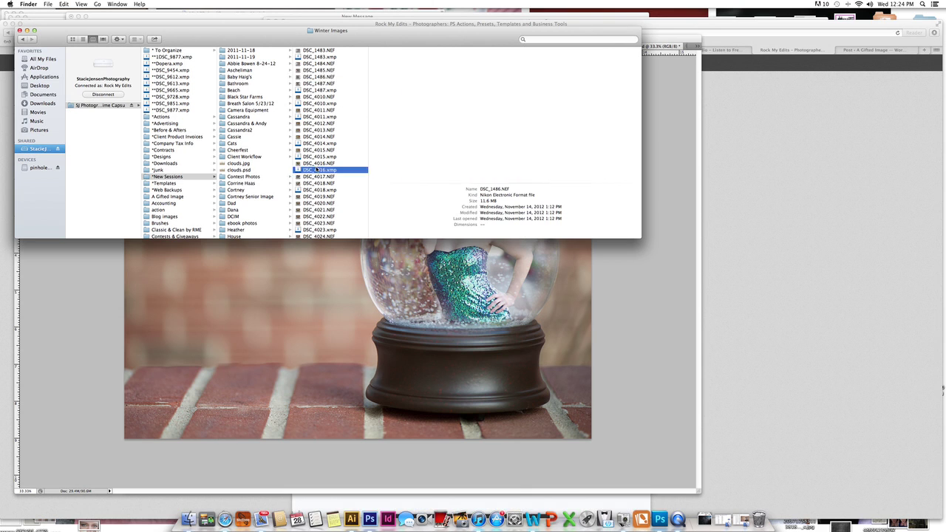
scroll(322, 185, "down", 2)
scroll(322, 185, "down", 2)
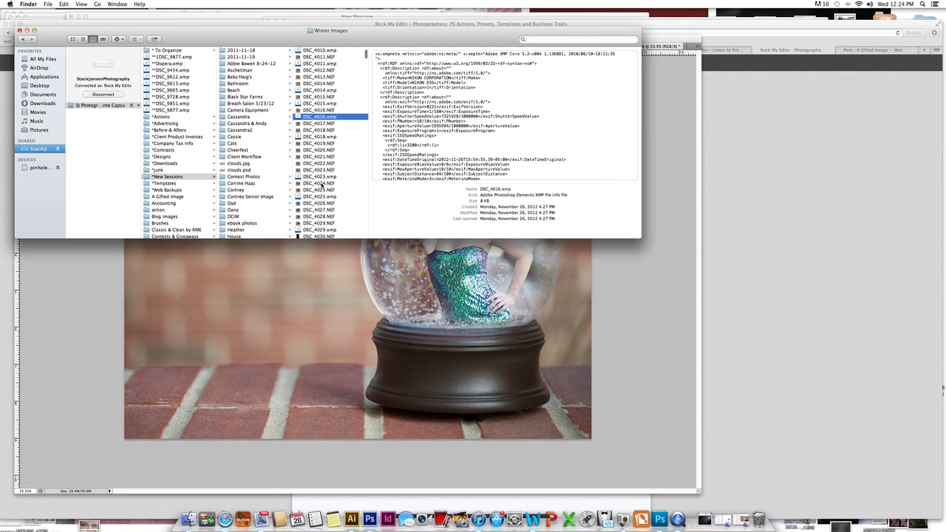
left_click(325, 217)
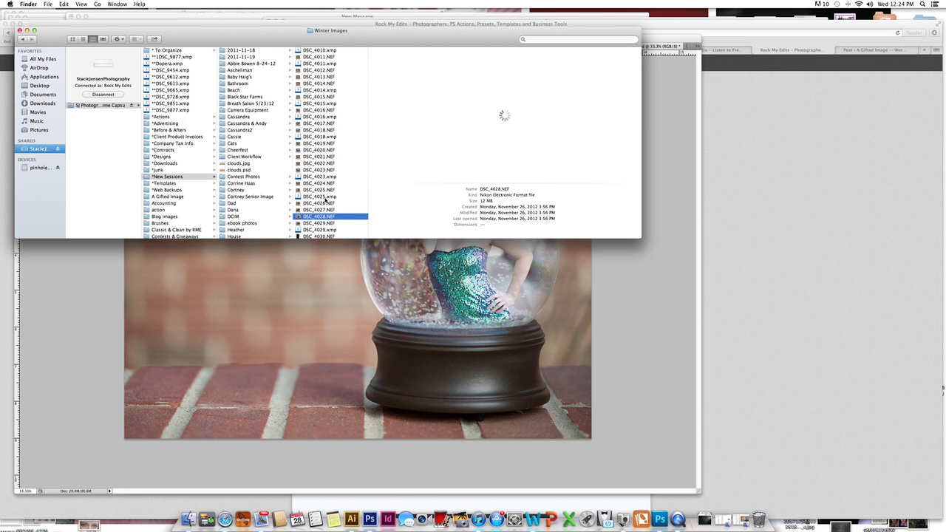
scroll(328, 195, "down", 15)
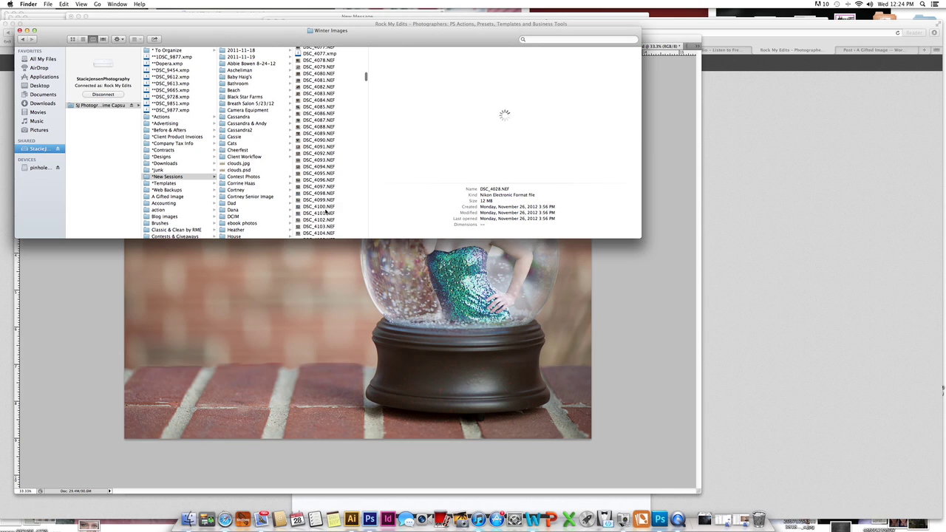
left_click(323, 223)
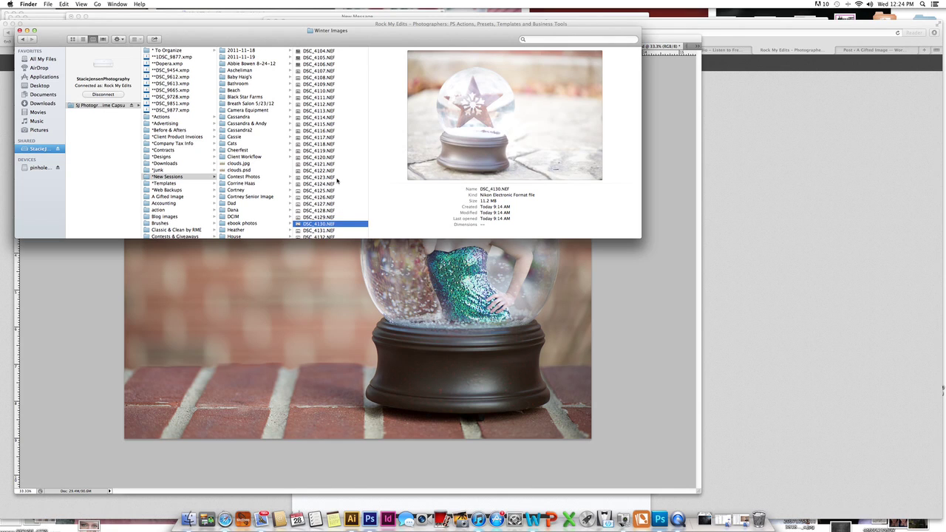
scroll(332, 183, "down", 10)
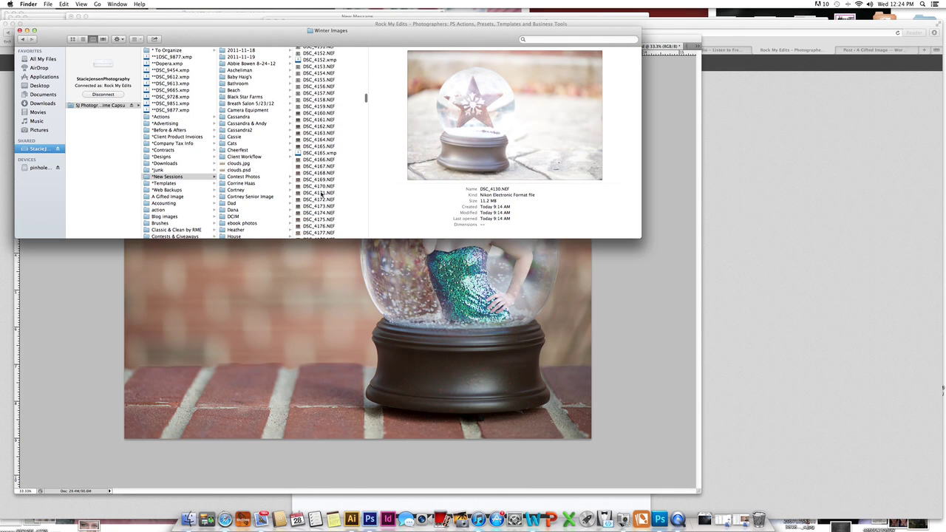
left_click(321, 193)
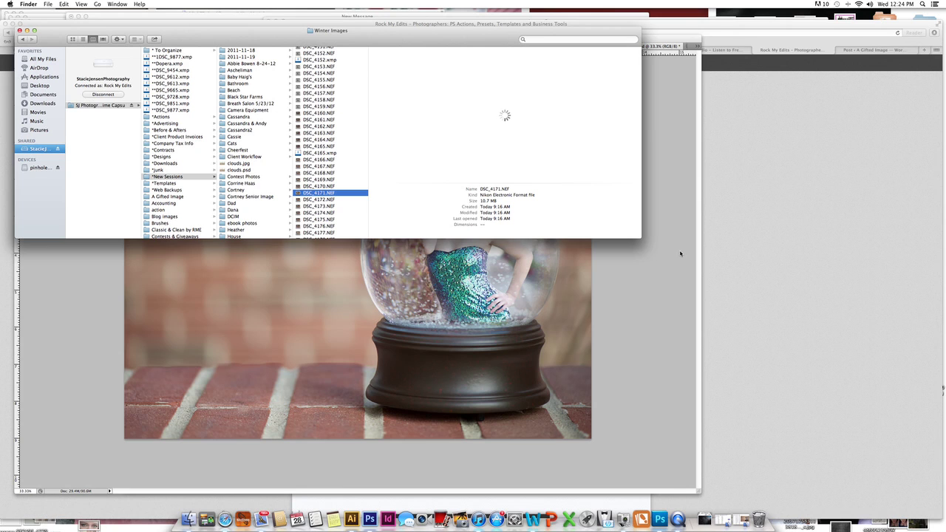
left_click(625, 303)
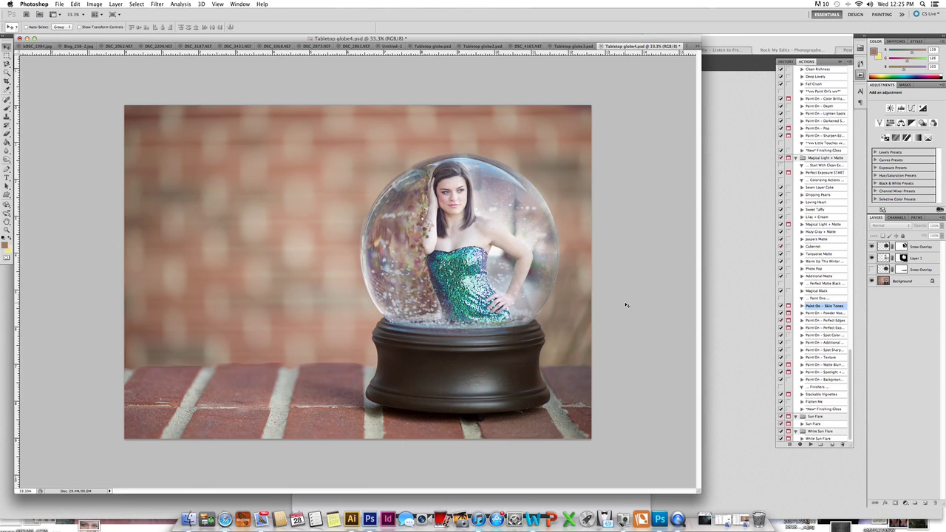
Step: Hide Layer 1 with the woman and select the top Snow Overlay layer
left_click(871, 258)
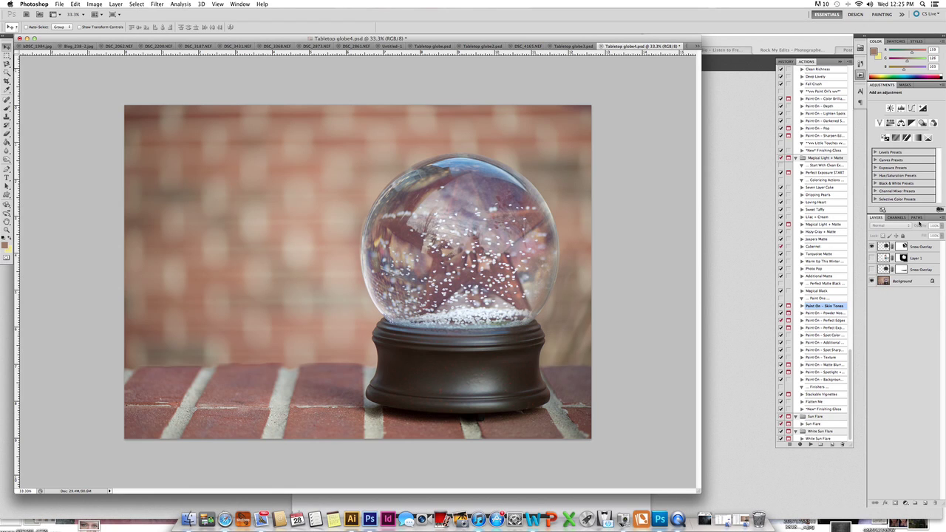
left_click(915, 248)
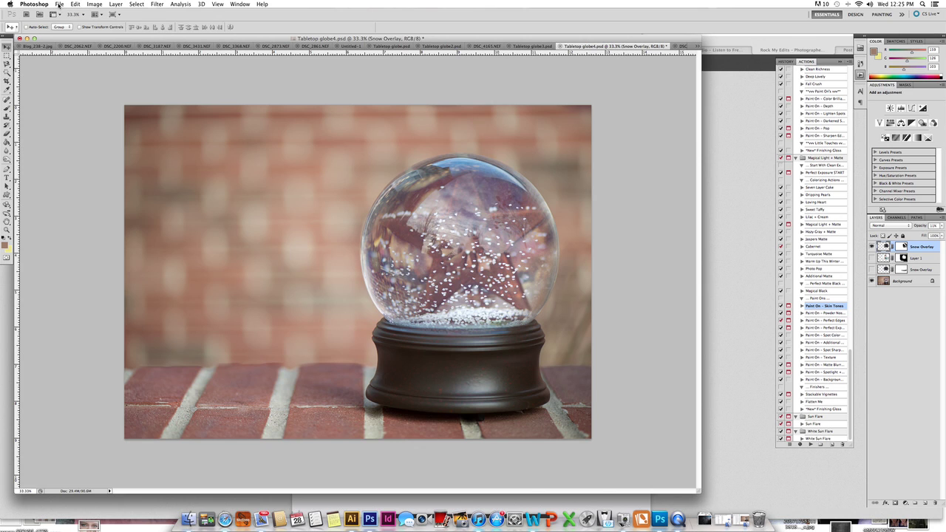
left_click(60, 5)
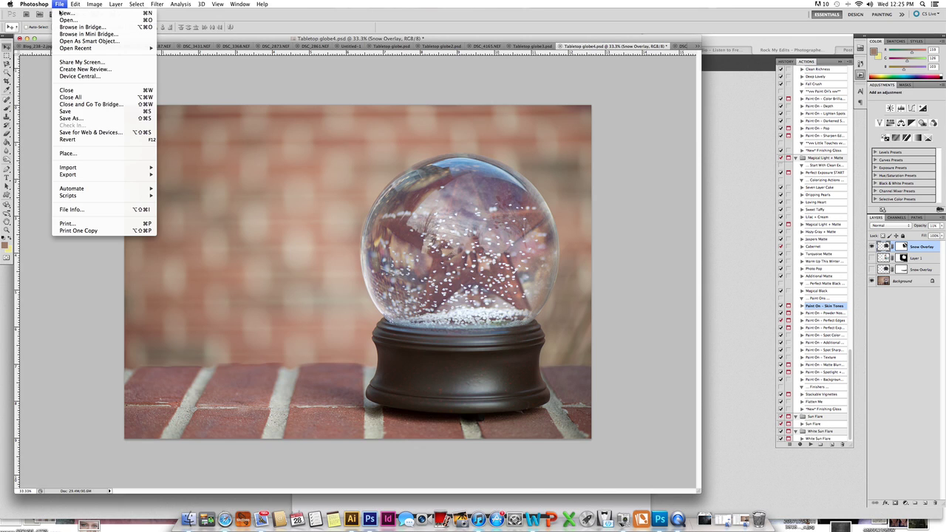
left_click(82, 155)
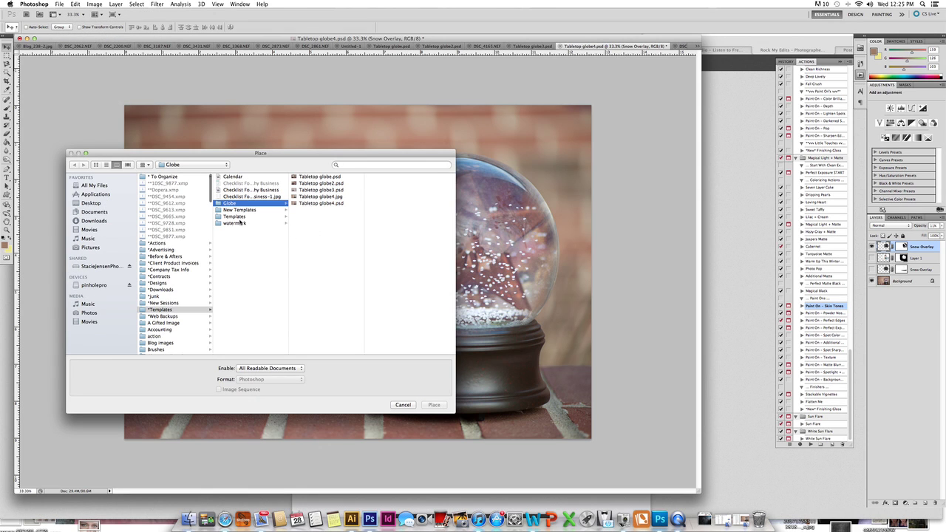
left_click(175, 302)
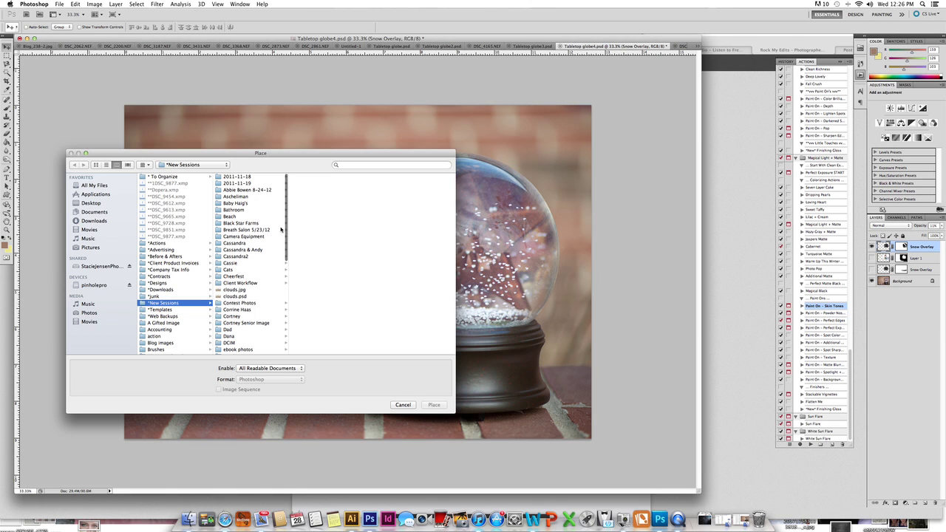
scroll(286, 295, "down", 5)
scroll(283, 345, "down", 5)
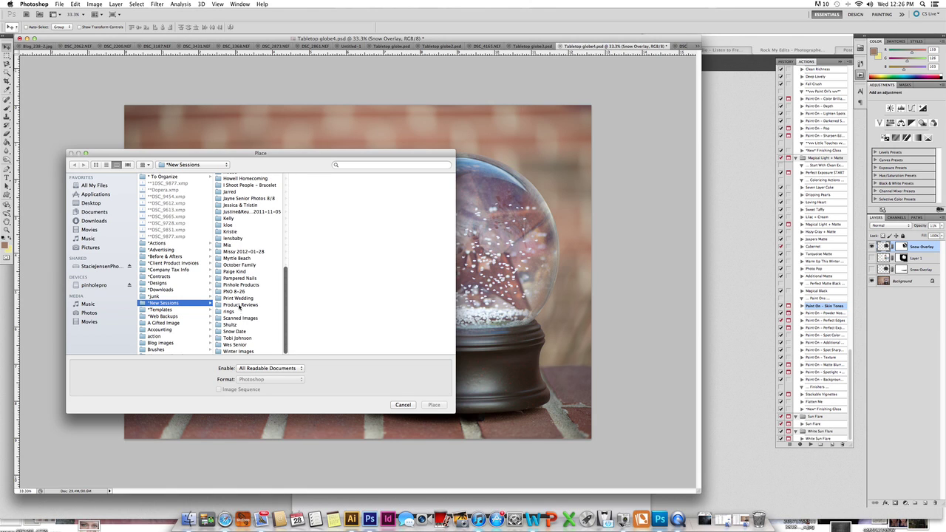
left_click(236, 273)
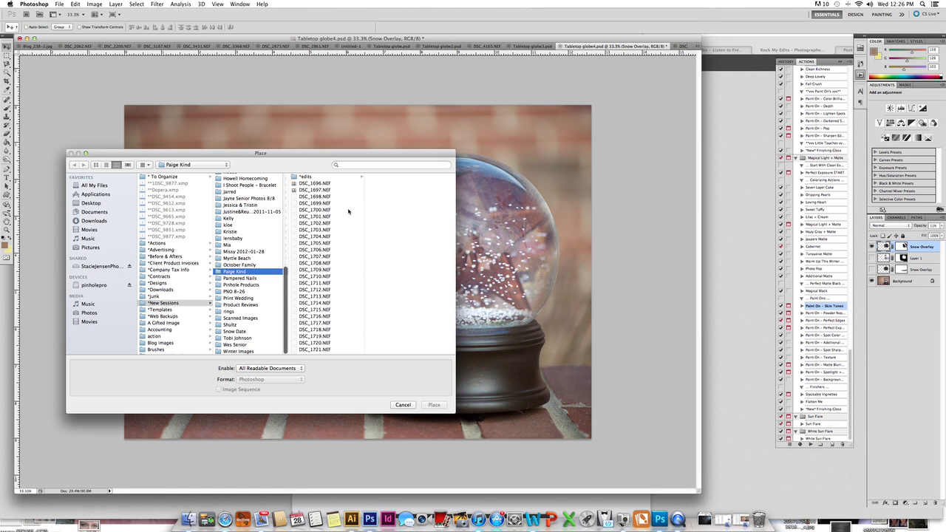
left_click(326, 179)
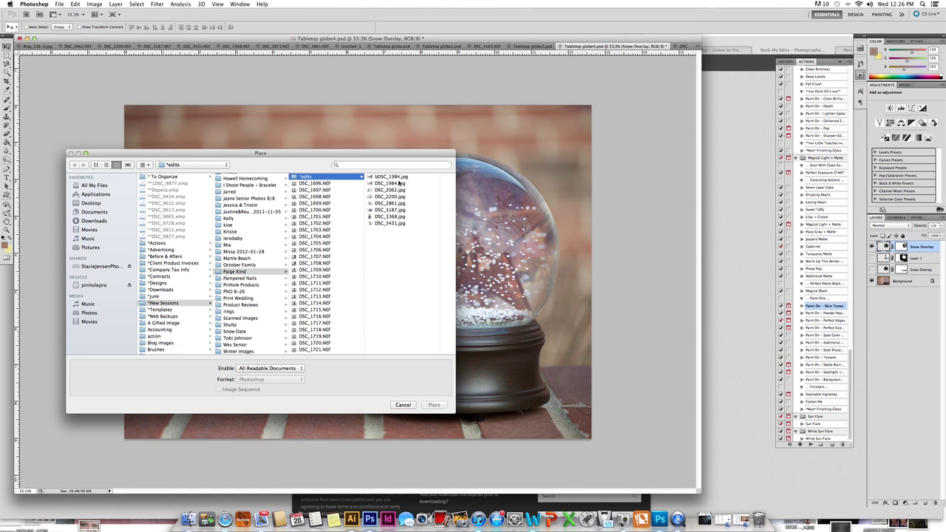
left_click(386, 216)
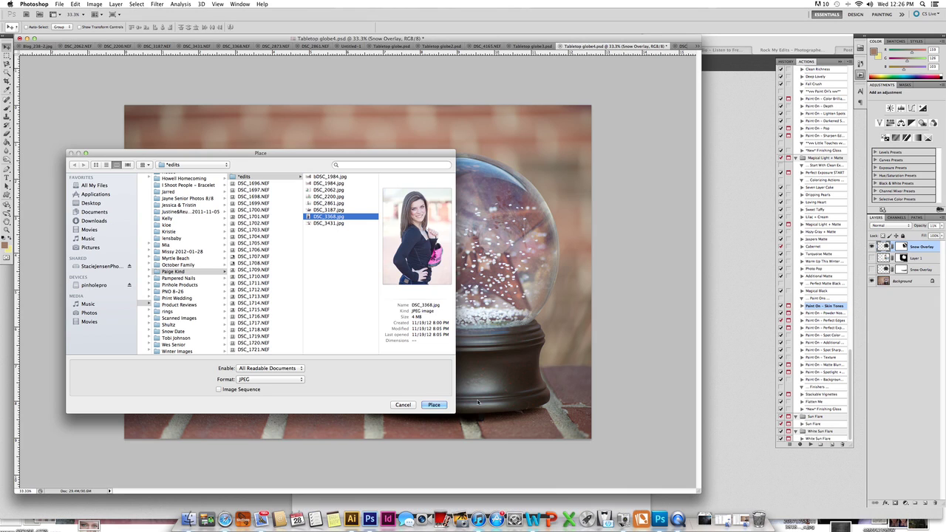
left_click(341, 224)
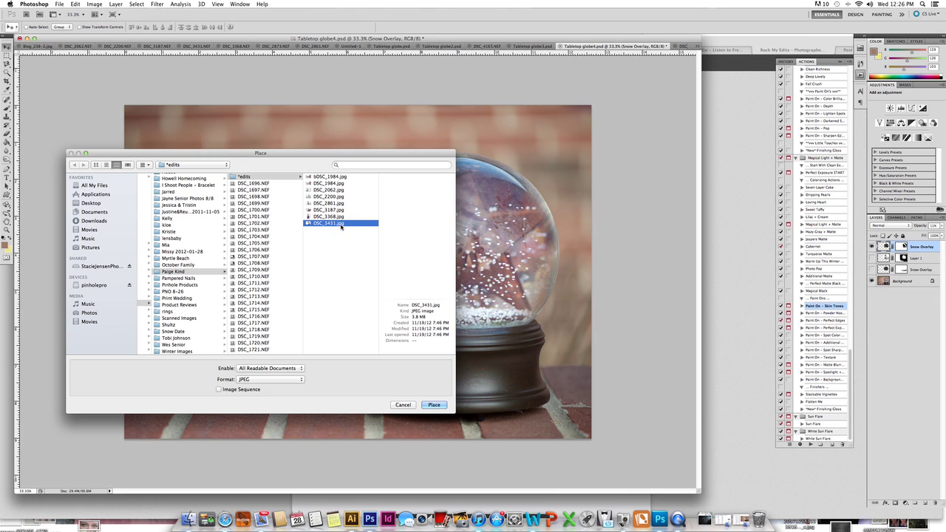
left_click(430, 406)
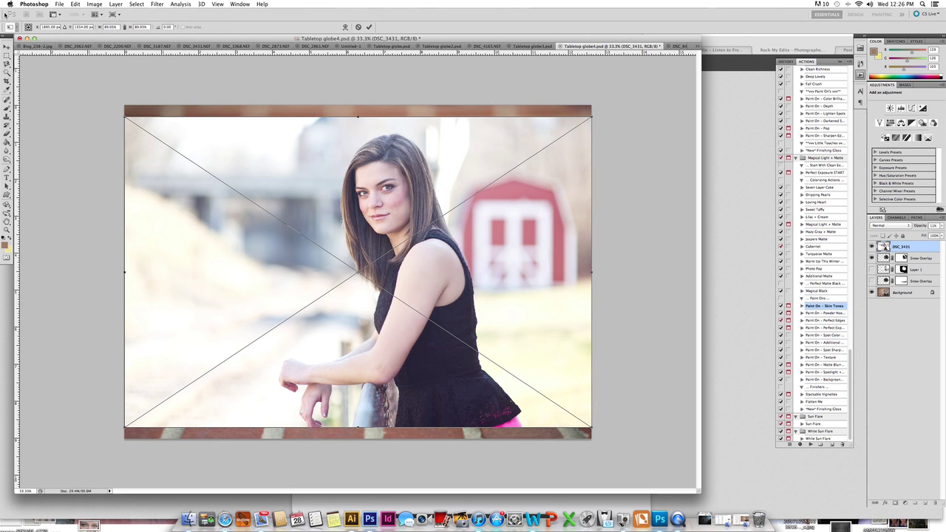
Step: Commit the placed DSC_3431 photo and lower its opacity to see the globe
left_click(7, 41)
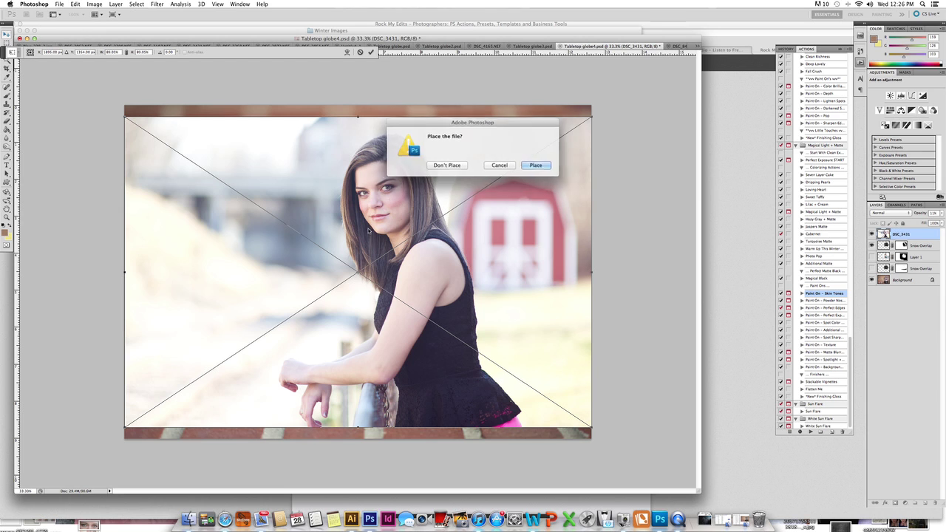
key("Return")
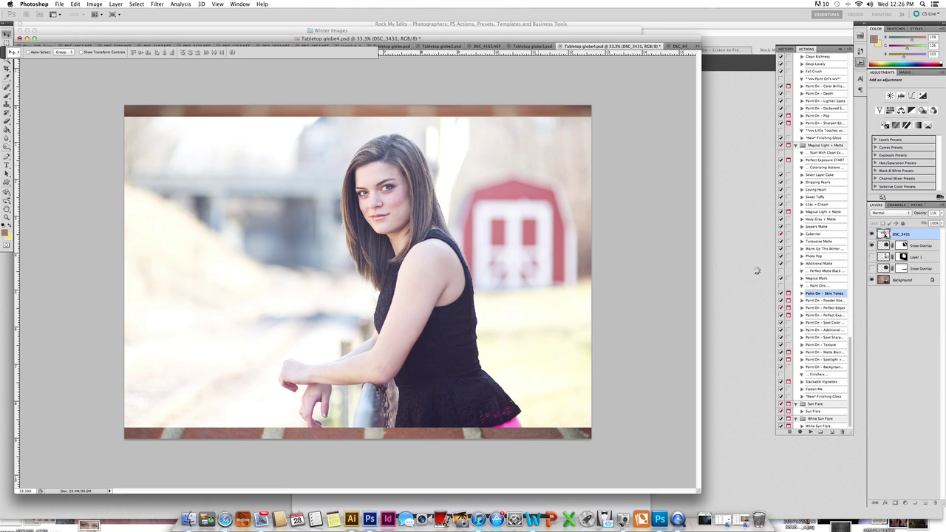
left_click_drag(941, 213, 920, 222)
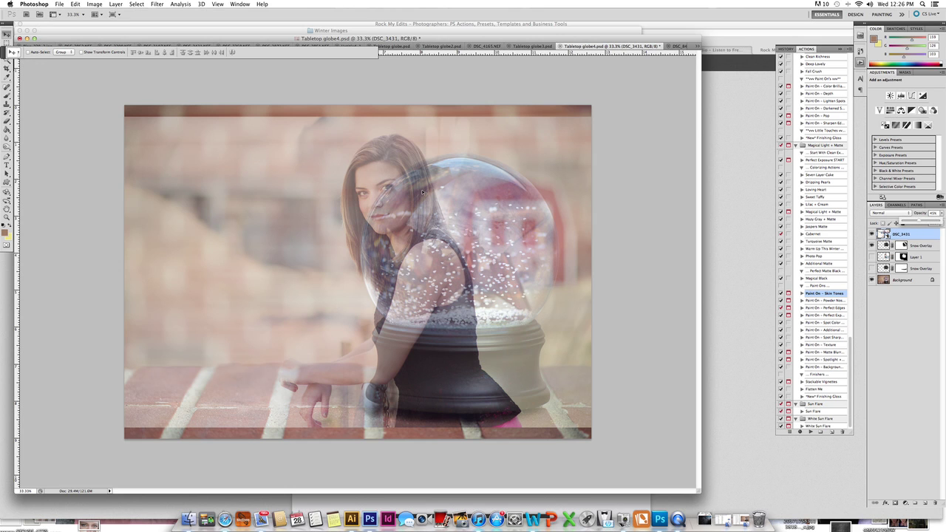
Step: Free Transform the portrait down to about 49% and position it over the globe's glass
left_click(76, 4)
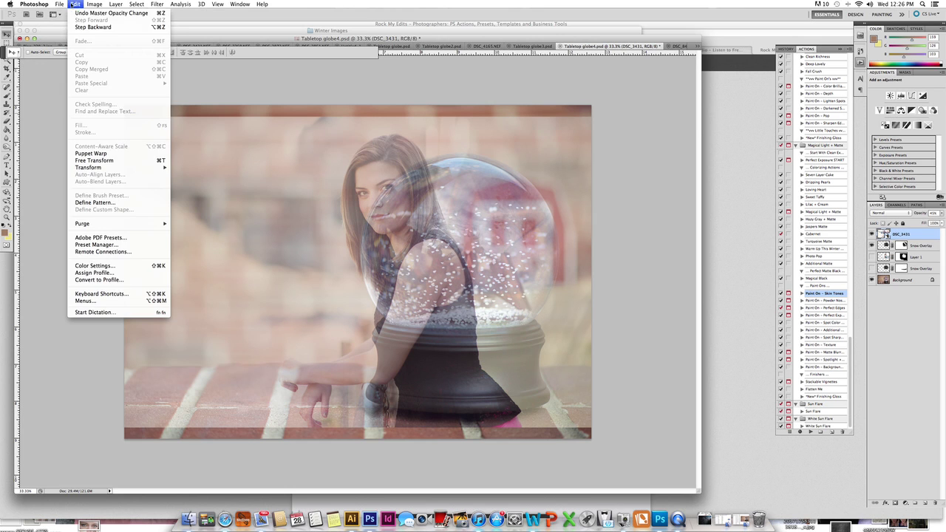
left_click(109, 161)
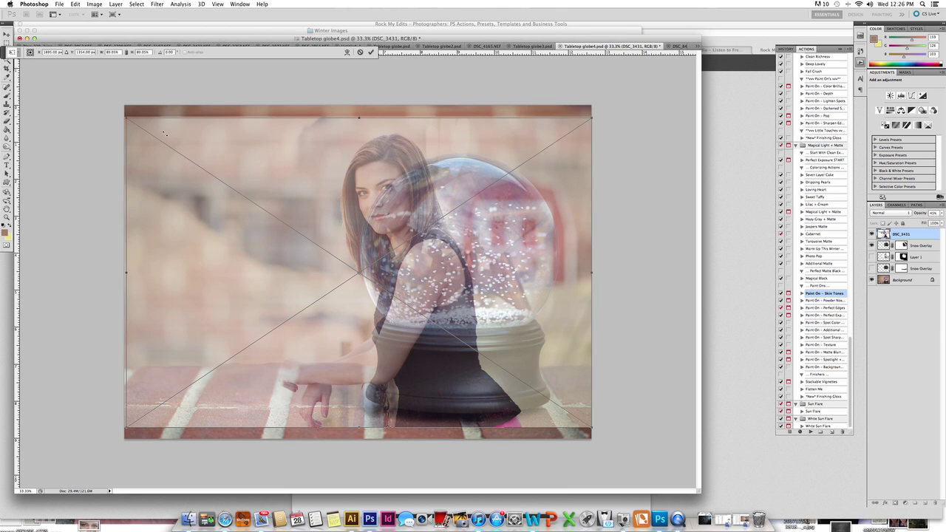
left_click_drag(126, 116, 264, 209)
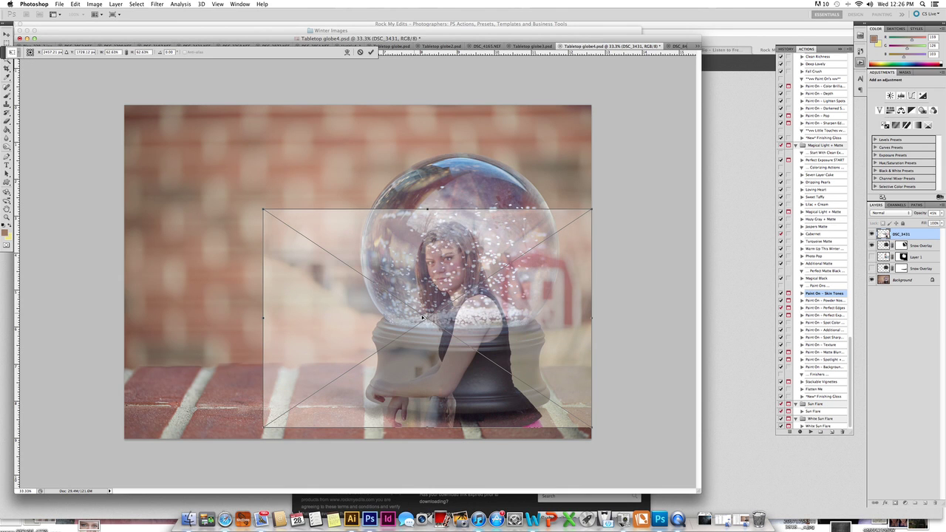
left_click_drag(473, 356, 485, 289)
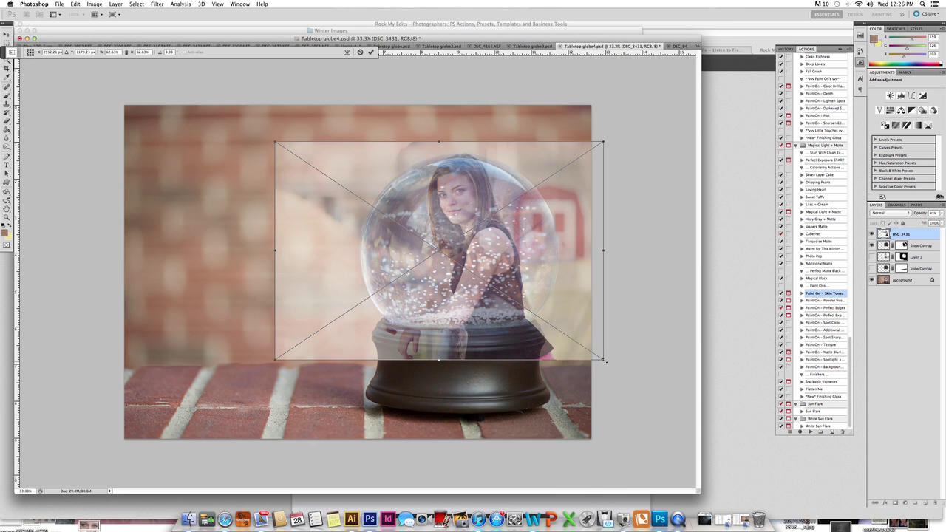
left_click_drag(602, 360, 565, 334)
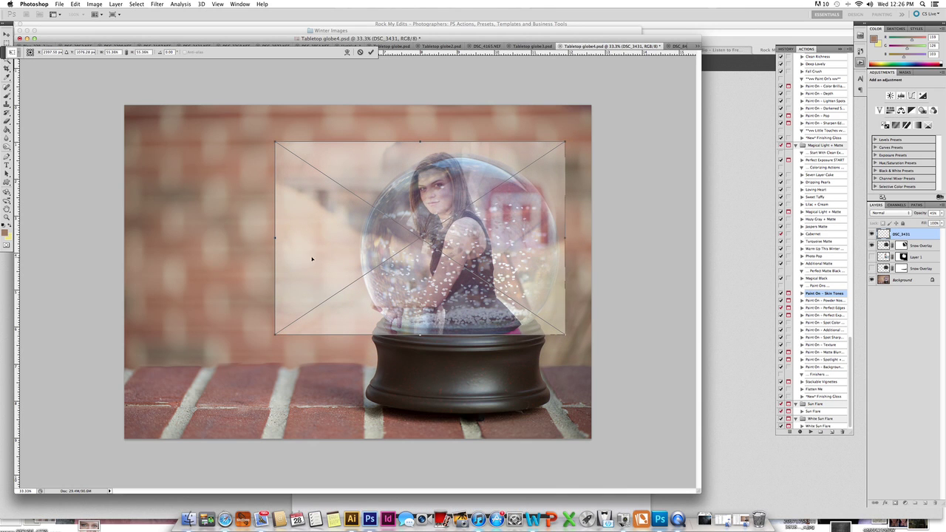
left_click_drag(275, 145, 288, 152)
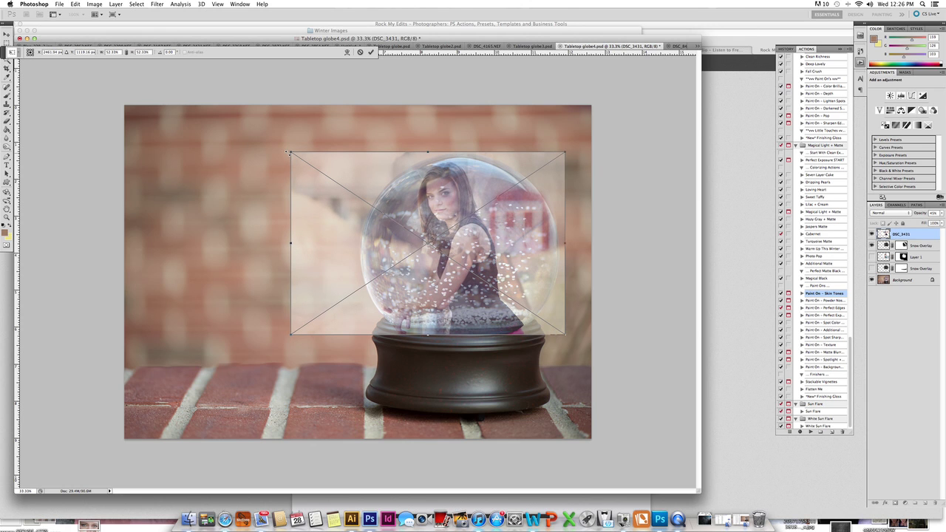
mouse_move(566, 336)
left_mouse_down()
mouse_move(543, 319)
mouse_move(554, 336)
left_mouse_up()
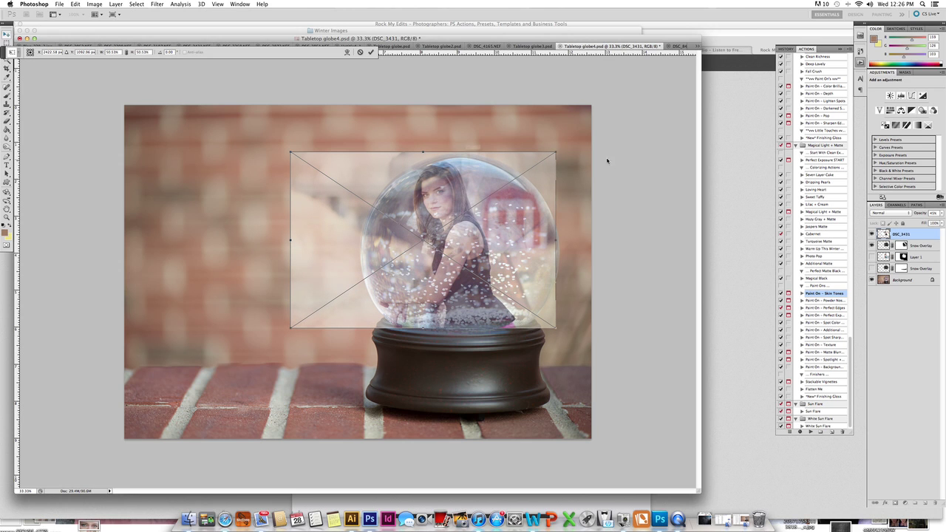
key("v")
left_click(532, 167)
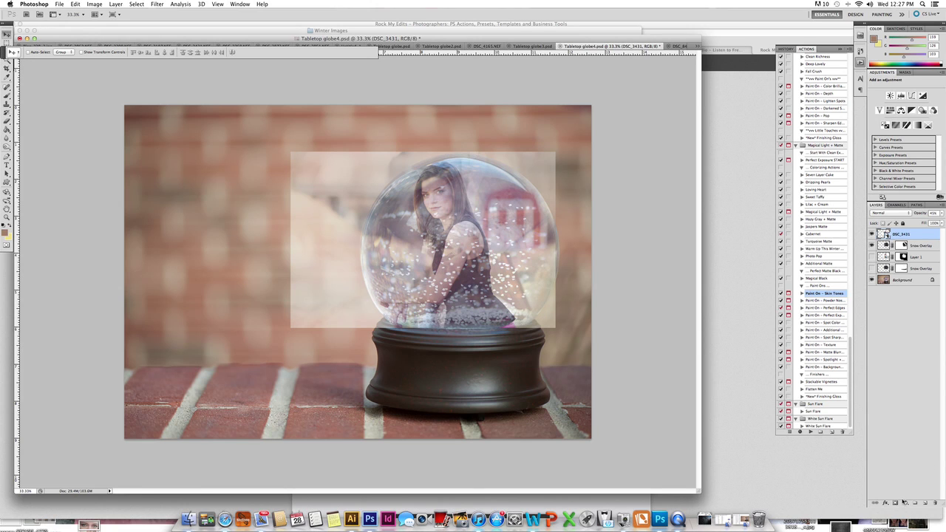
Step: Add a layer mask to DSC_3431 and paint black with a 900 px brush outside the globe
left_click(894, 503)
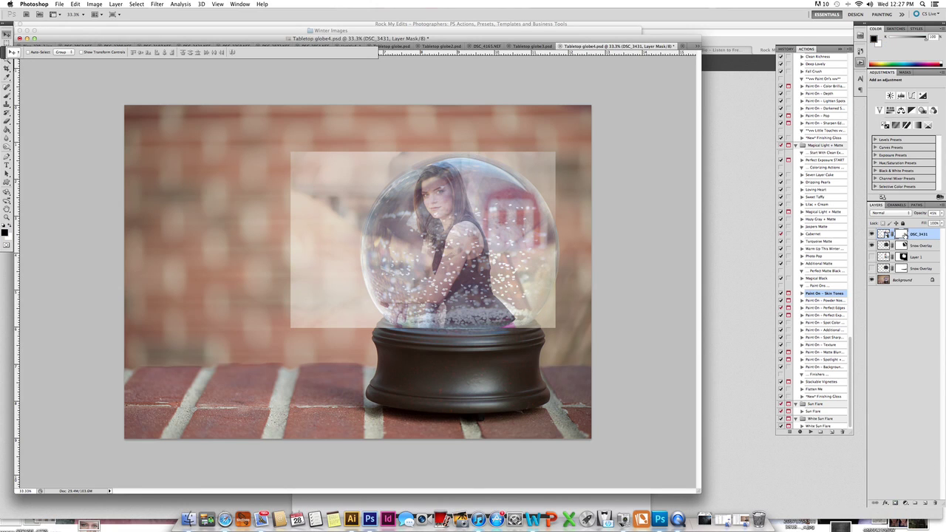
left_click(6, 96)
mouse_move(296, 152)
left_mouse_down()
mouse_move(312, 145)
mouse_move(314, 187)
left_mouse_up()
key("]")
key("]")
key("]")
key("]")
key("]")
key("]")
key("]")
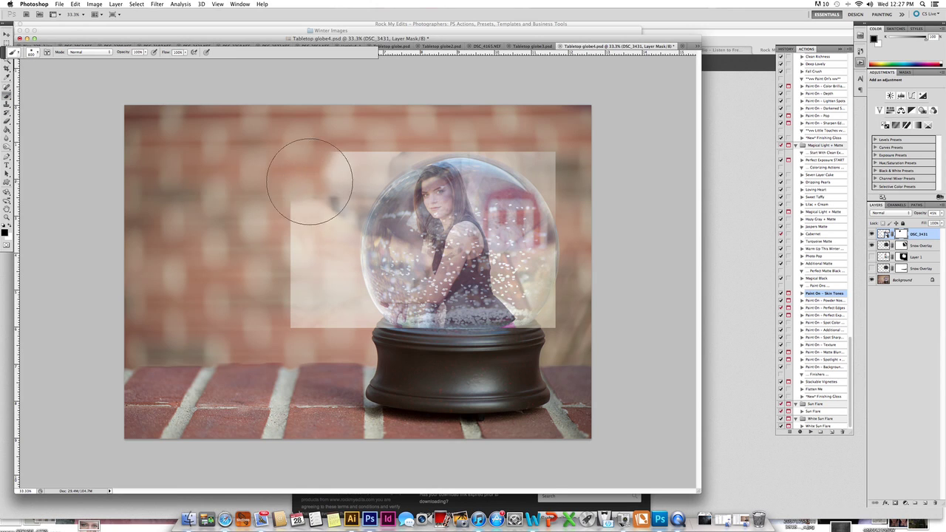
right_click(313, 183)
left_click(280, 231)
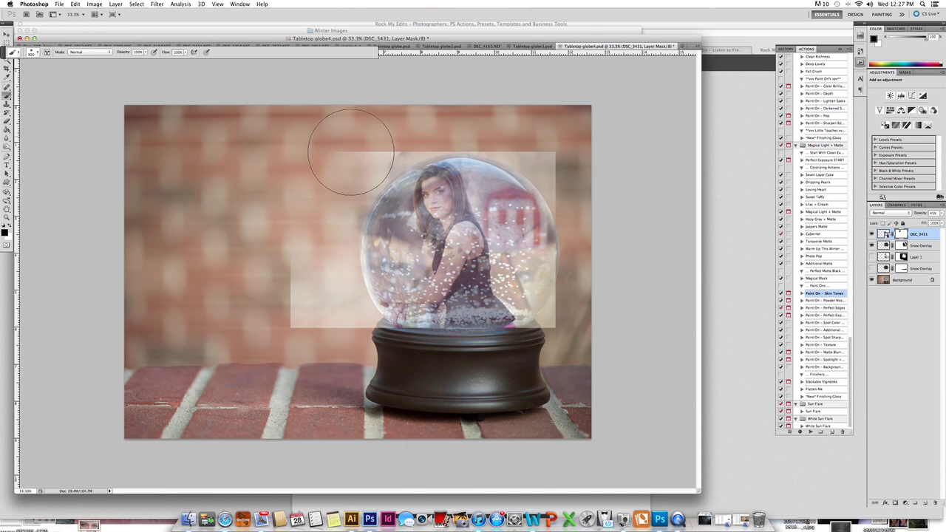
mouse_move(289, 268)
left_mouse_down()
mouse_move(333, 348)
mouse_move(309, 274)
mouse_move(320, 321)
left_mouse_up()
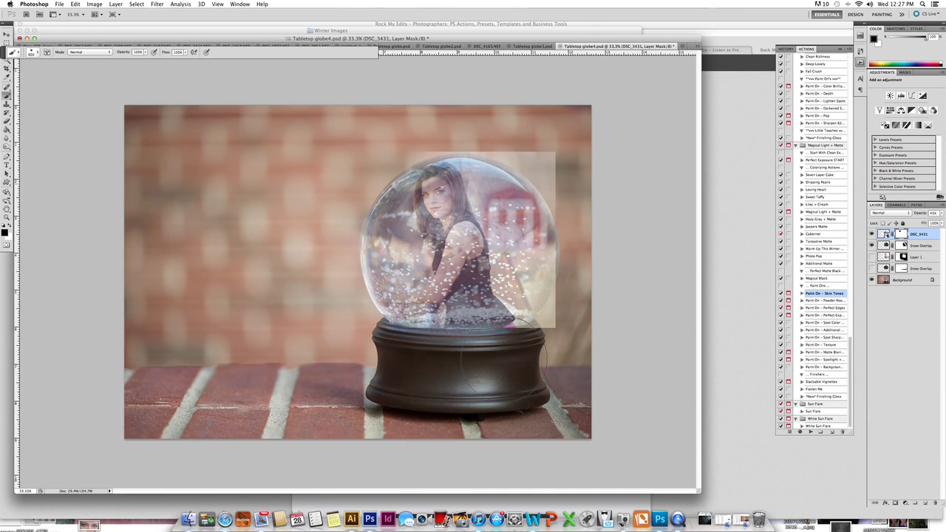
mouse_move(606, 337)
left_mouse_down()
mouse_move(597, 226)
mouse_move(563, 148)
mouse_move(592, 190)
mouse_move(597, 143)
mouse_move(570, 138)
mouse_move(517, 202)
mouse_move(507, 190)
mouse_move(521, 159)
mouse_move(477, 144)
mouse_move(398, 153)
mouse_move(487, 136)
mouse_move(456, 133)
left_mouse_up()
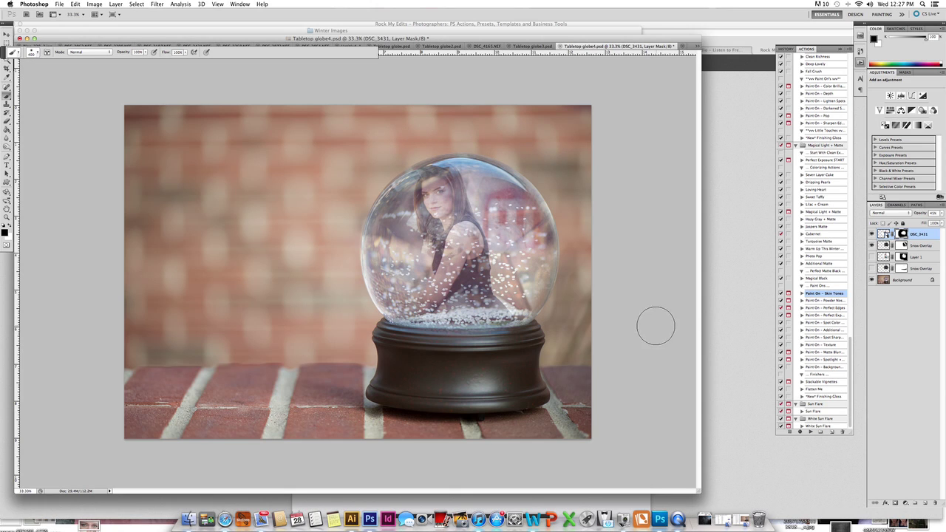
Step: Raise the portrait to 100% opacity and refine its mask along the globe's base
left_click(941, 213)
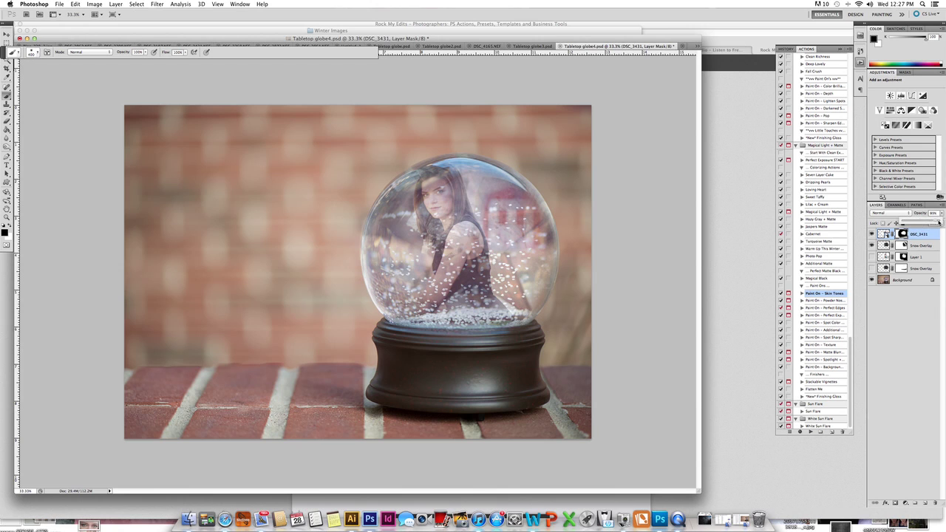
left_click_drag(939, 221, 941, 222)
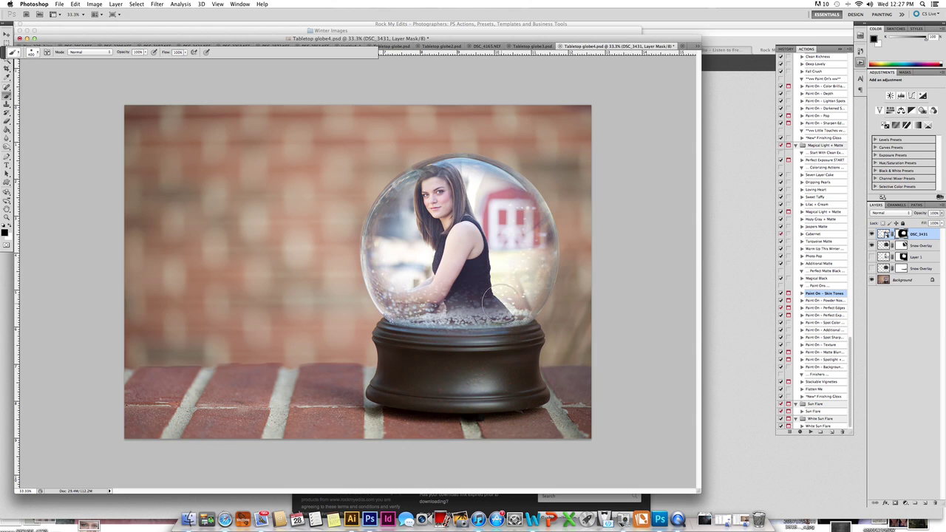
key("x")
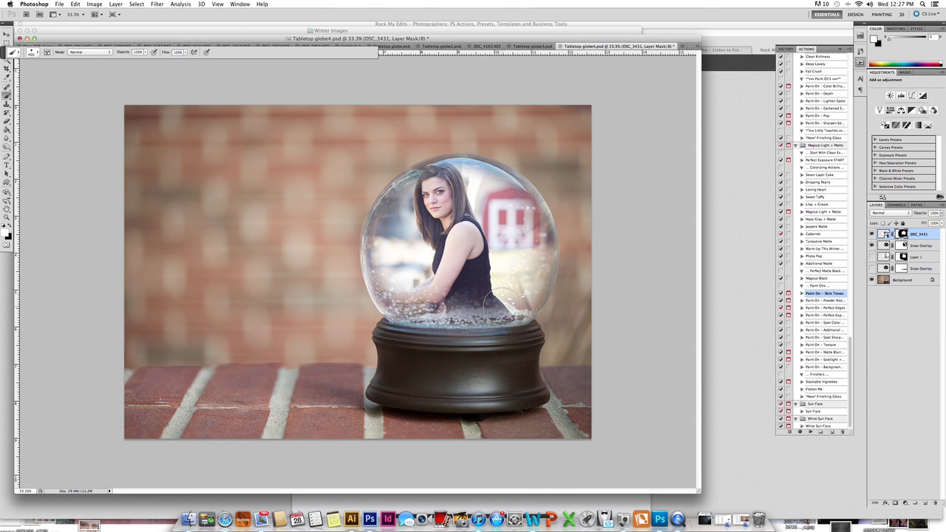
mouse_move(499, 305)
left_mouse_down()
mouse_move(452, 306)
mouse_move(519, 308)
mouse_move(545, 339)
mouse_move(518, 324)
mouse_move(516, 349)
mouse_move(427, 358)
mouse_move(473, 355)
left_mouse_up()
key("x")
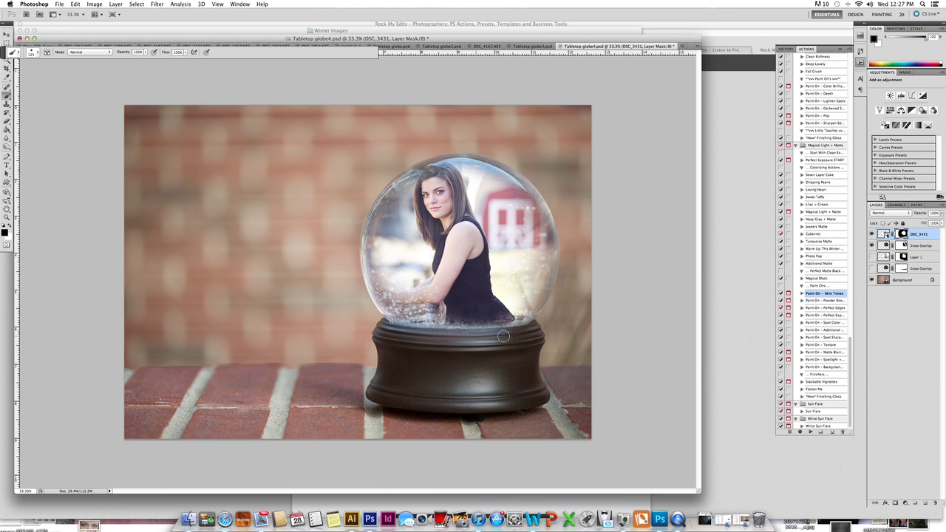
key("x")
left_click_drag(499, 320, 453, 319)
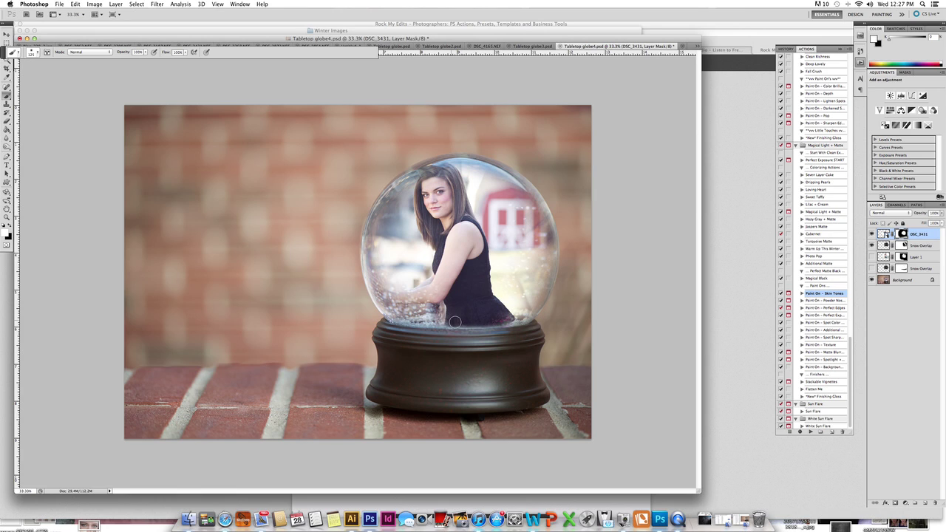
key("v")
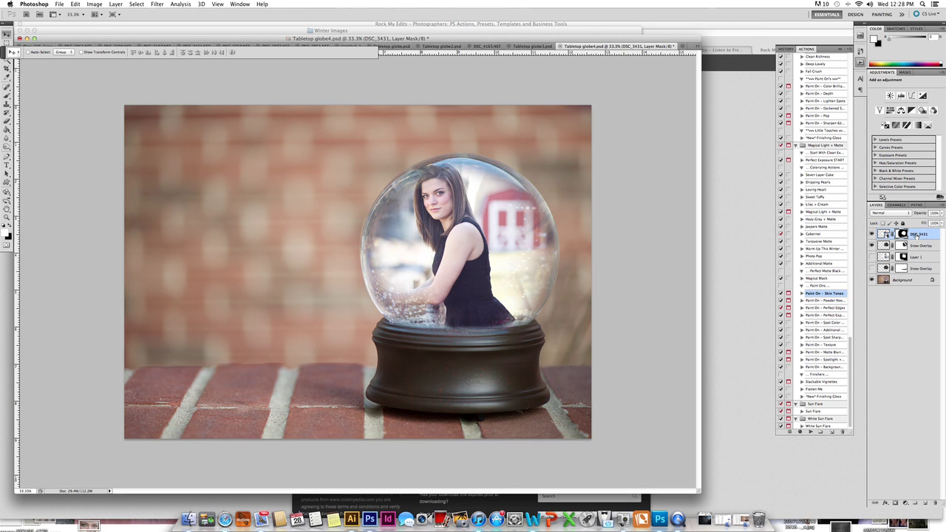
Step: Move DSC_3431 below Snow Overlay and target the Snow Overlay layer mask
left_click_drag(916, 235, 916, 252)
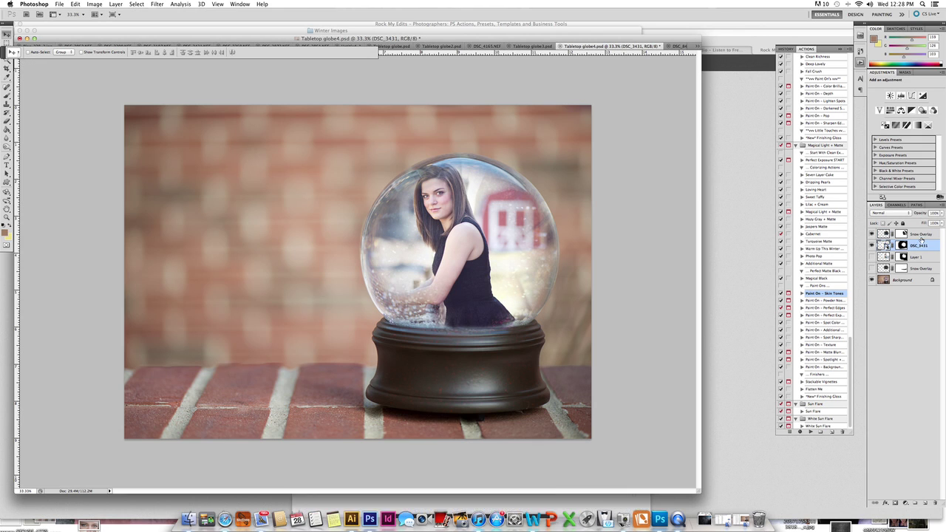
left_click(921, 235)
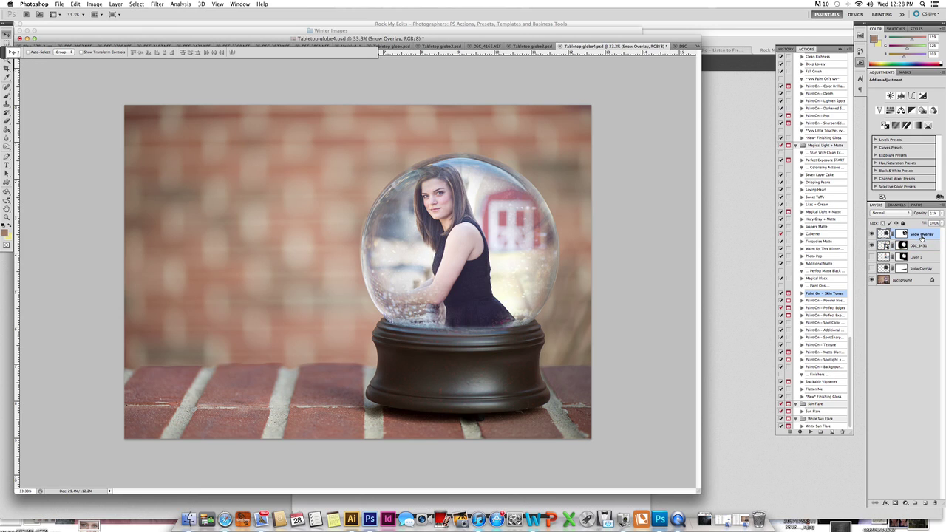
left_click(901, 234)
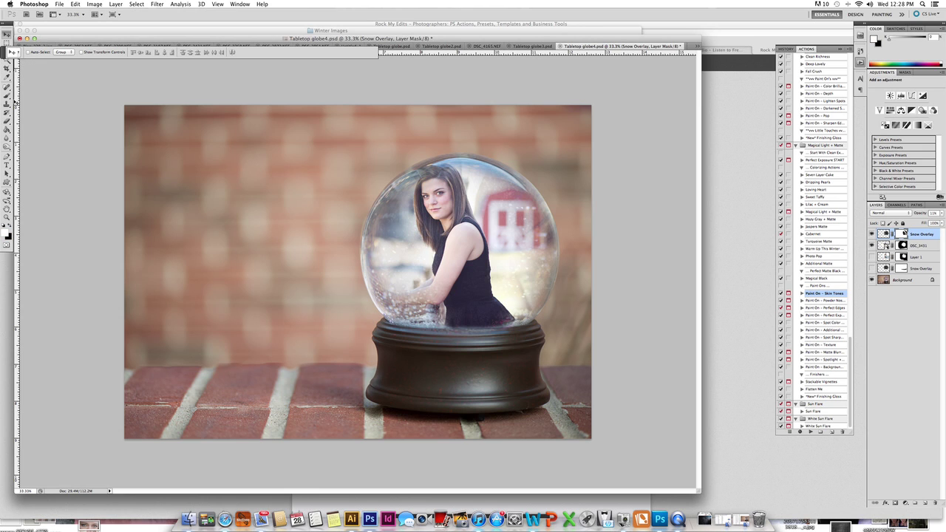
Step: Brush white onto the Snow Overlay mask over the globe to adjust snow on the portrait
left_click(7, 95)
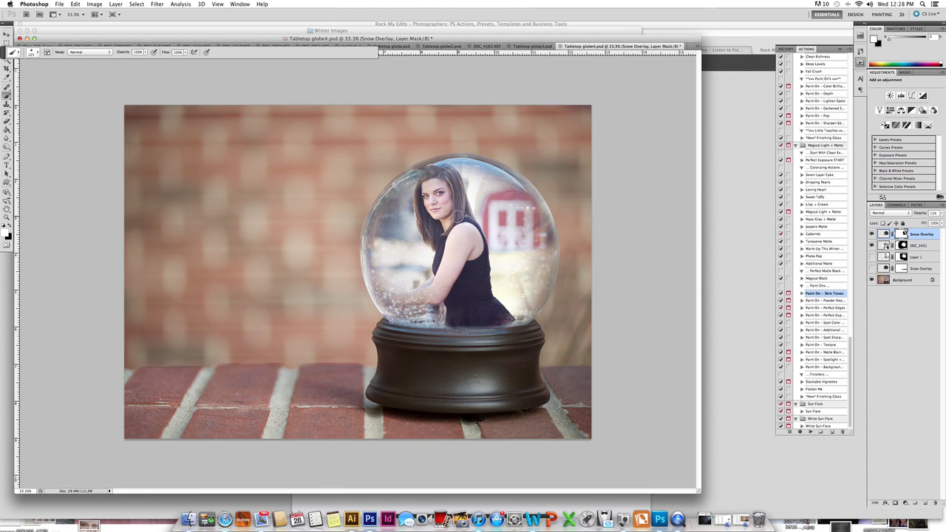
key("x")
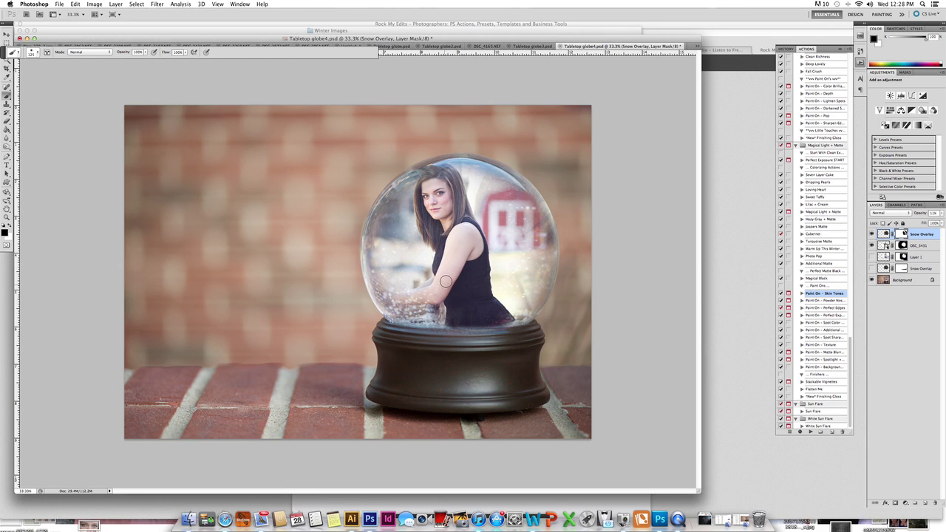
key("x")
mouse_move(523, 288)
left_mouse_down()
mouse_move(493, 256)
mouse_move(524, 316)
mouse_move(497, 228)
mouse_move(519, 240)
left_mouse_up()
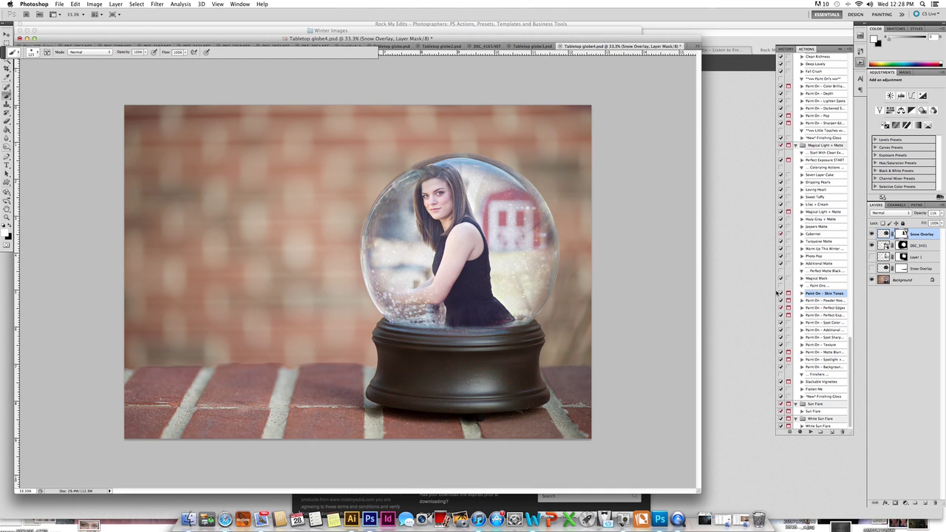
left_click(58, 4)
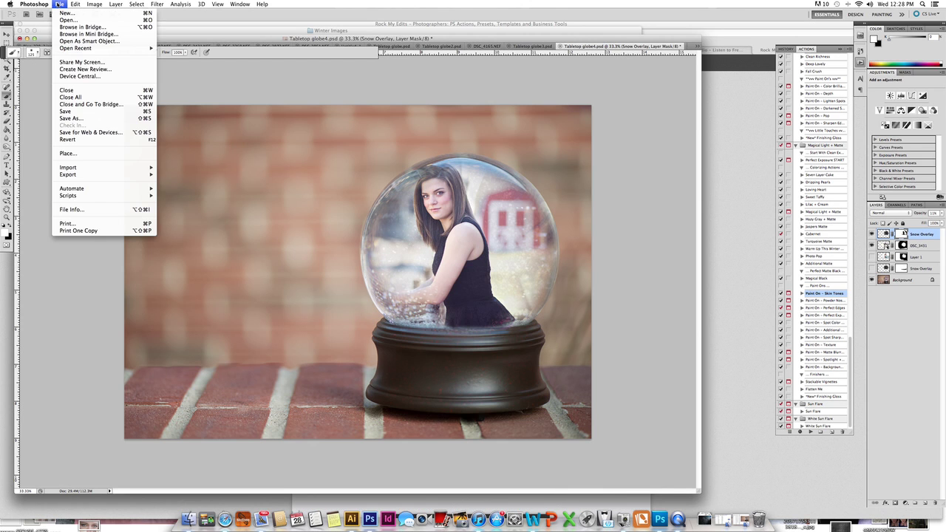
left_click(58, 4)
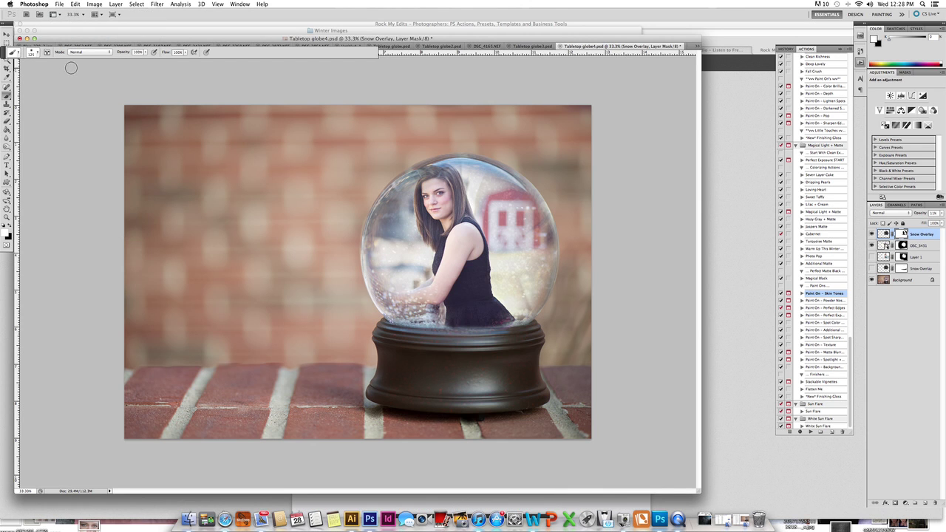